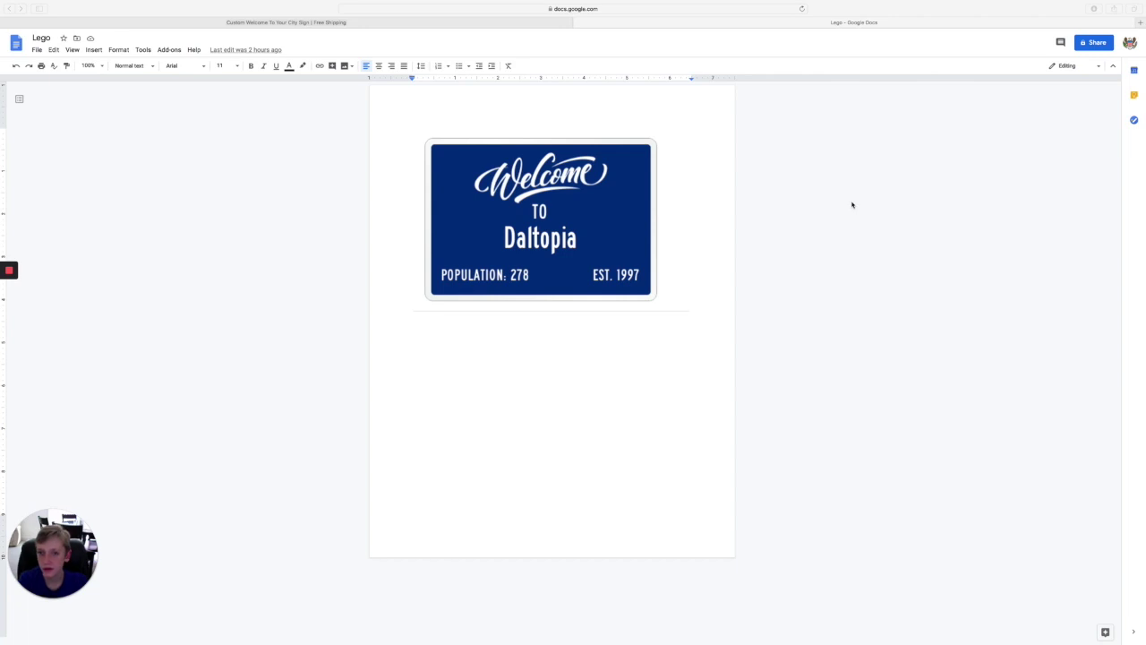
# Step: Switch from the Lego document to the RoadTrafficSigns welcome-sign designer
pyautogui.click(585, 260)
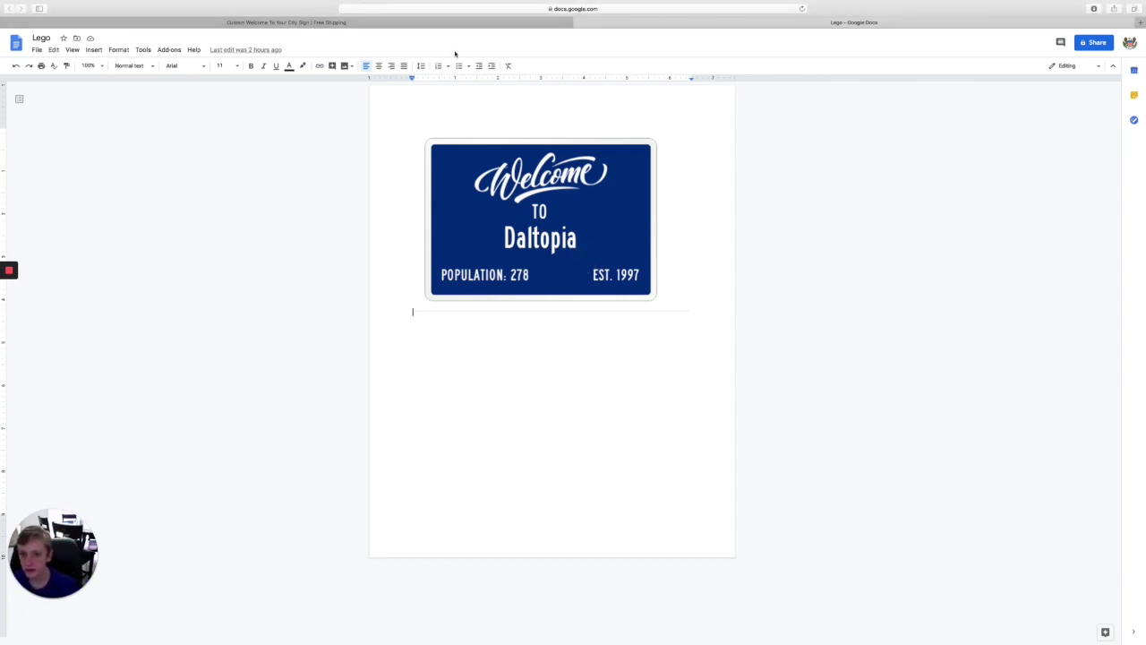
pyautogui.click(560, 28)
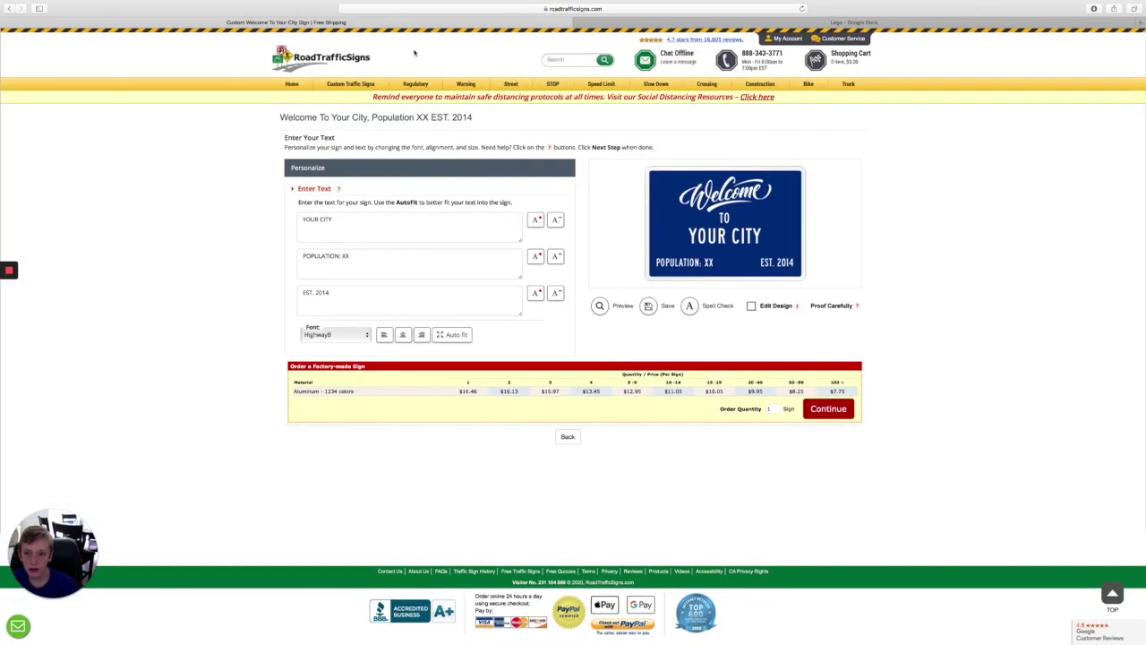
# Step: Replace the YOUR CITY placeholder on the sign with Daltopia
pyautogui.tripleClick(378, 223)
pyautogui.press('BackSpace')
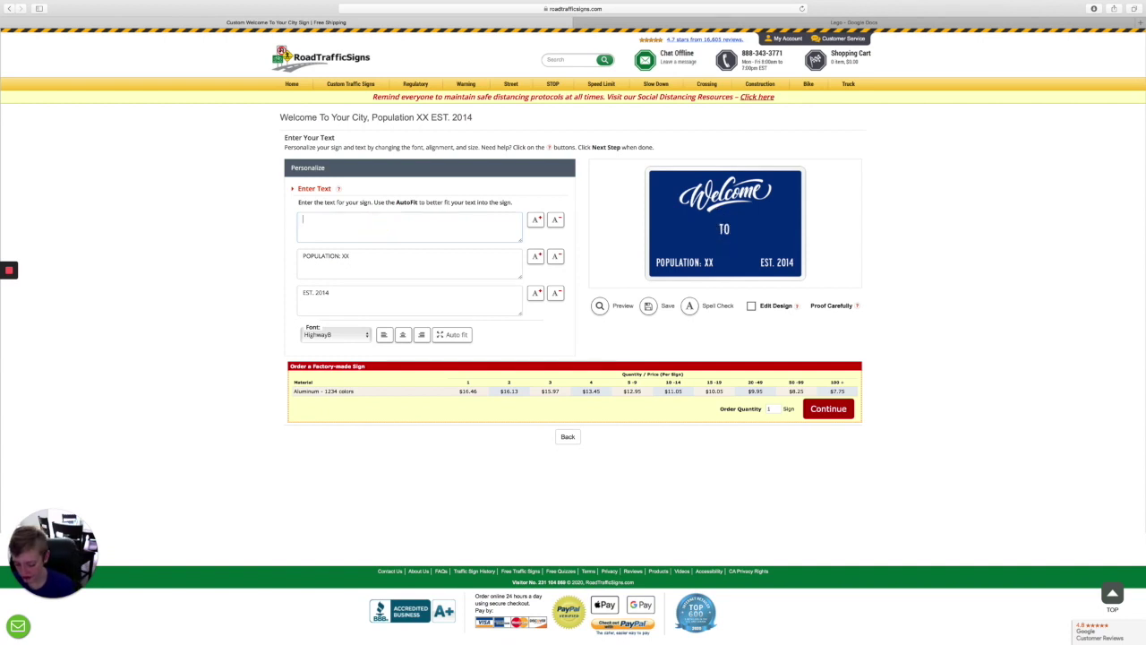
pyautogui.write('Dal')
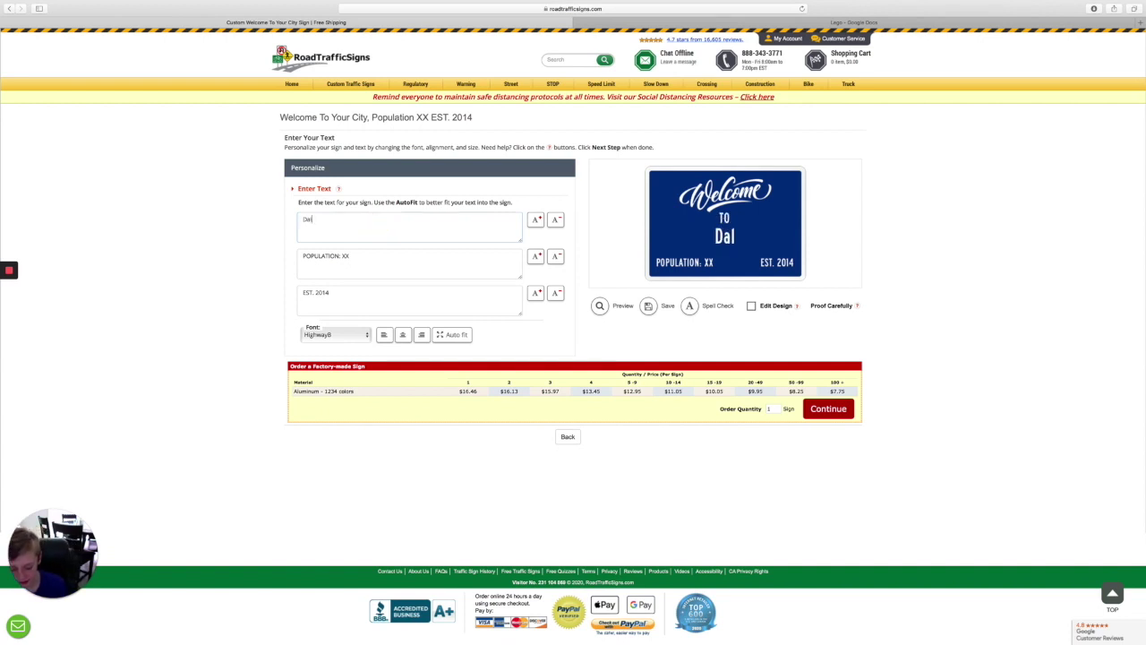
pyautogui.write('topia')
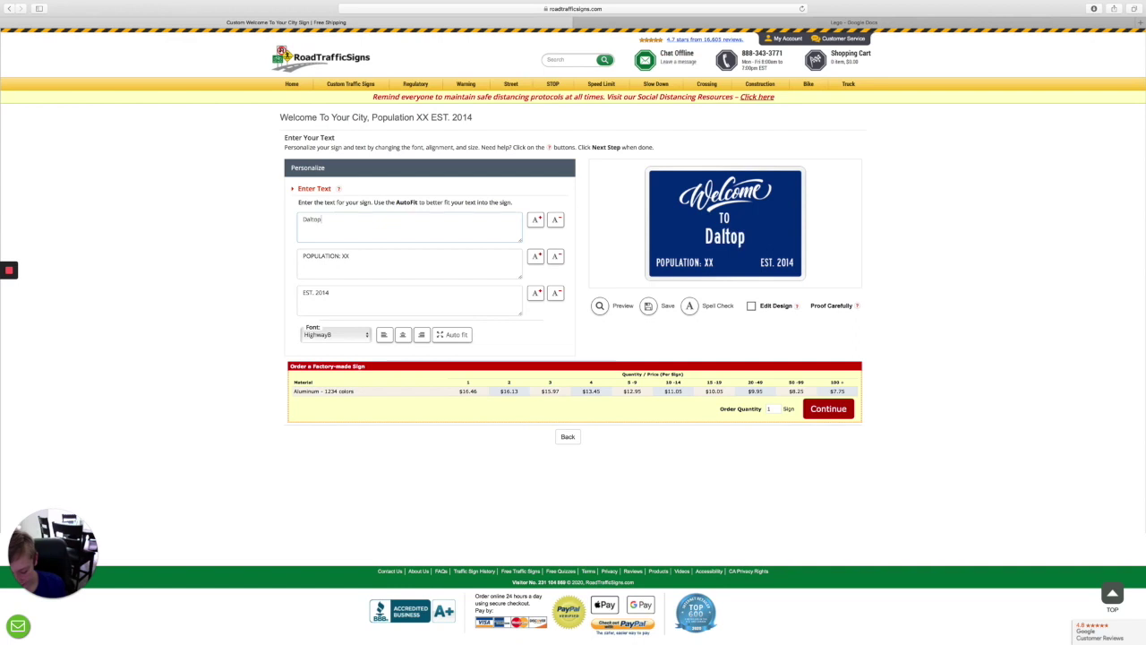
# Step: Change the sign's year to EST. 2020 and screenshot the sign preview
pyautogui.doubleClick(370, 262)
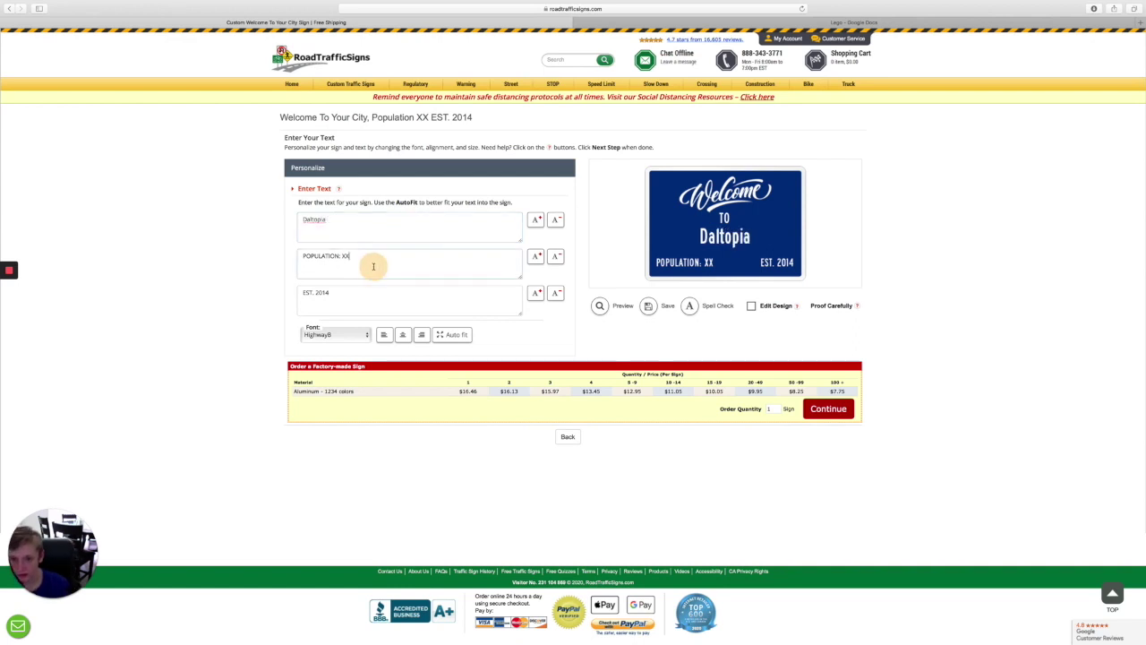
pyautogui.click(341, 295)
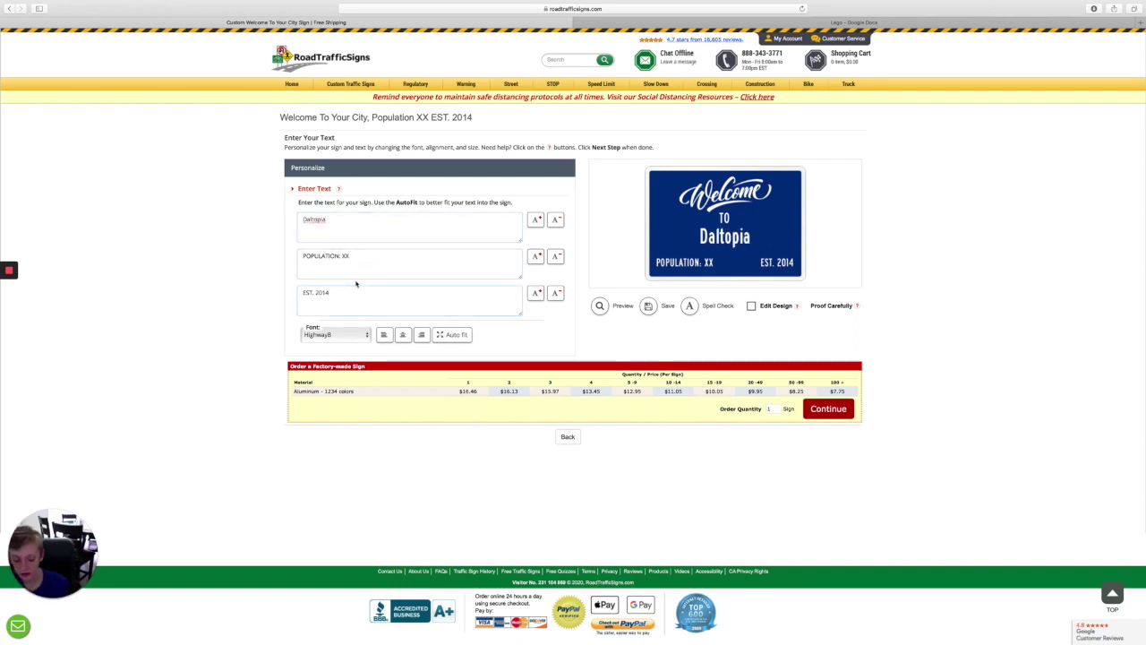
pyautogui.press('BackSpace')
pyautogui.press('BackSpace')
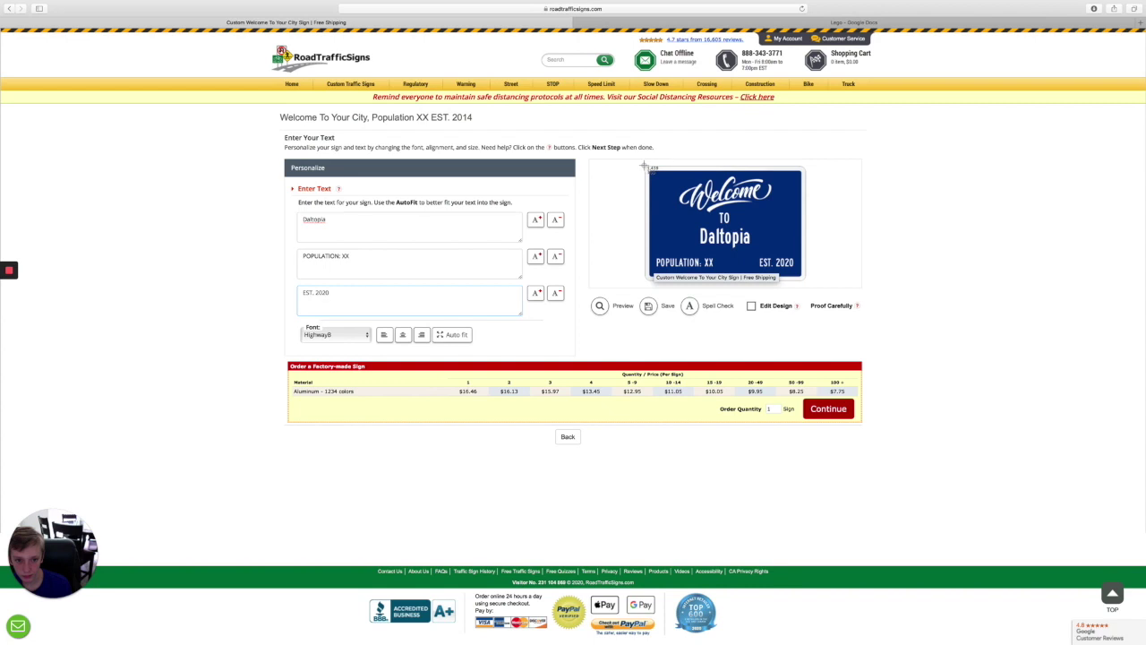
pyautogui.moveTo(645, 166); pyautogui.dragTo(807, 283)
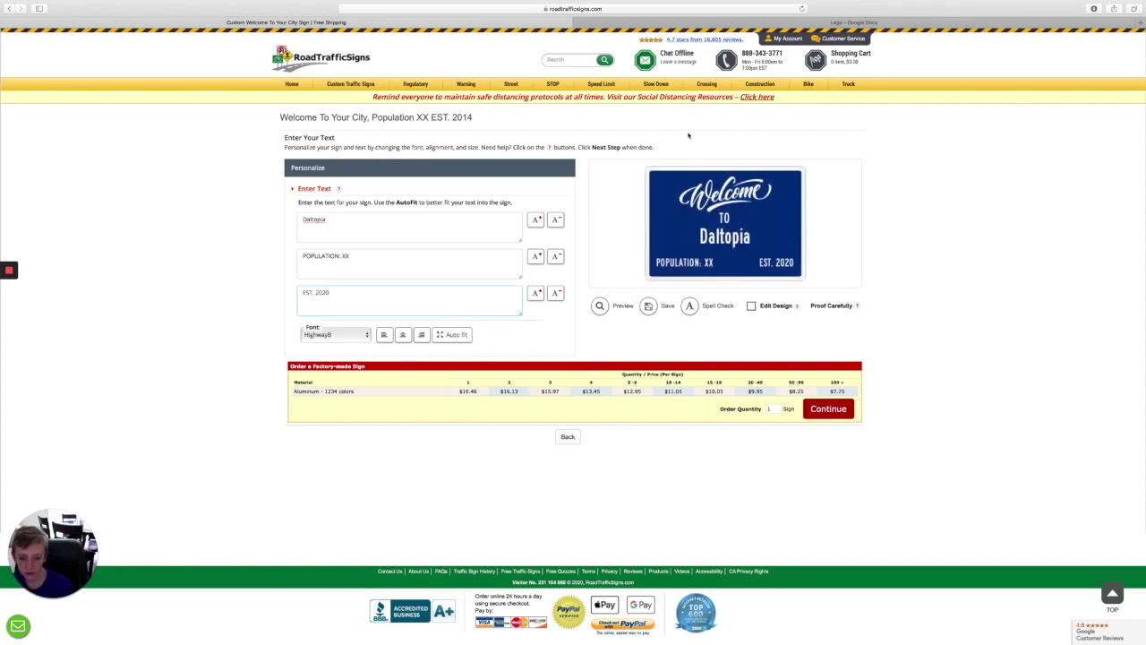
pyautogui.click(636, 22)
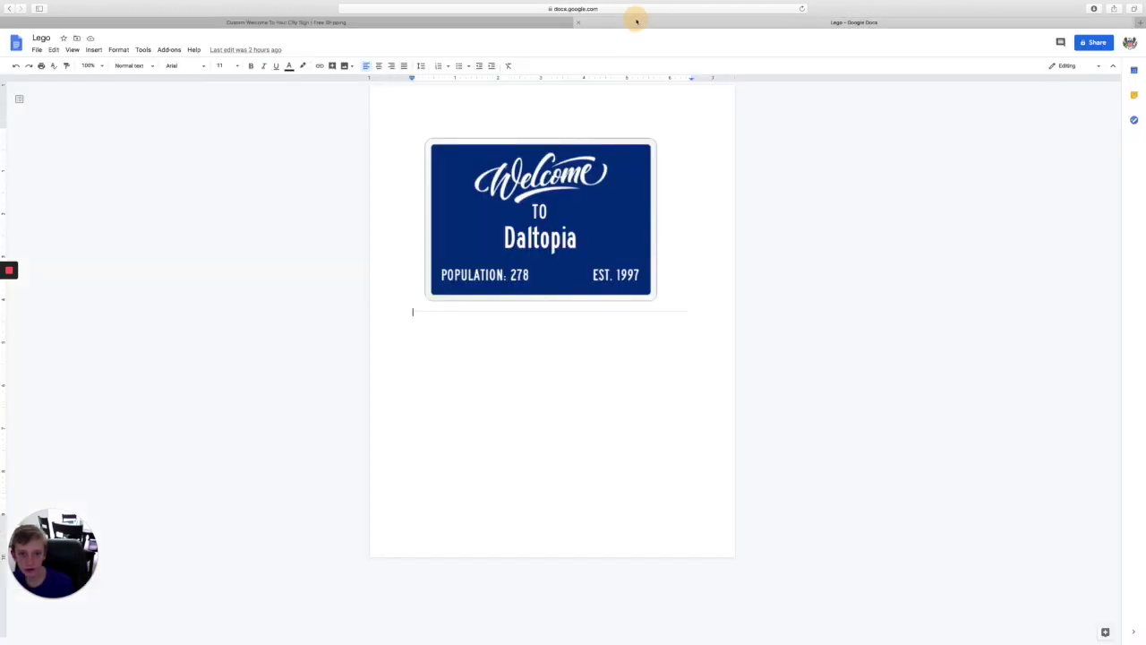
# Step: Upload the new sign screenshot from the computer into the Lego document
pyautogui.click(345, 66)
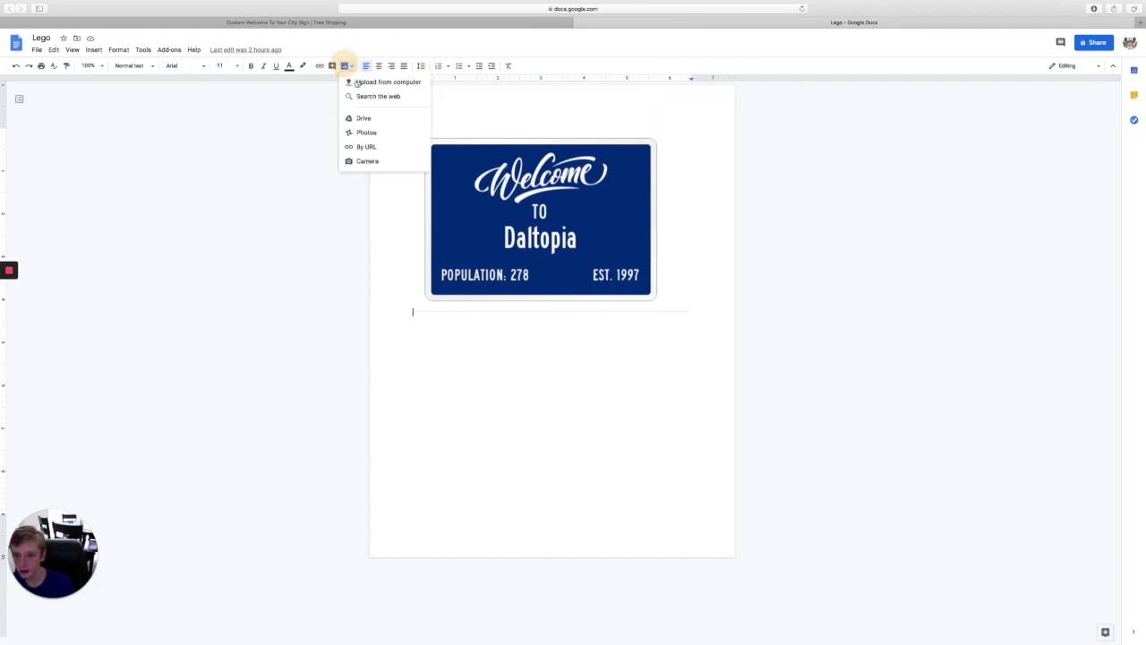
pyautogui.click(348, 71)
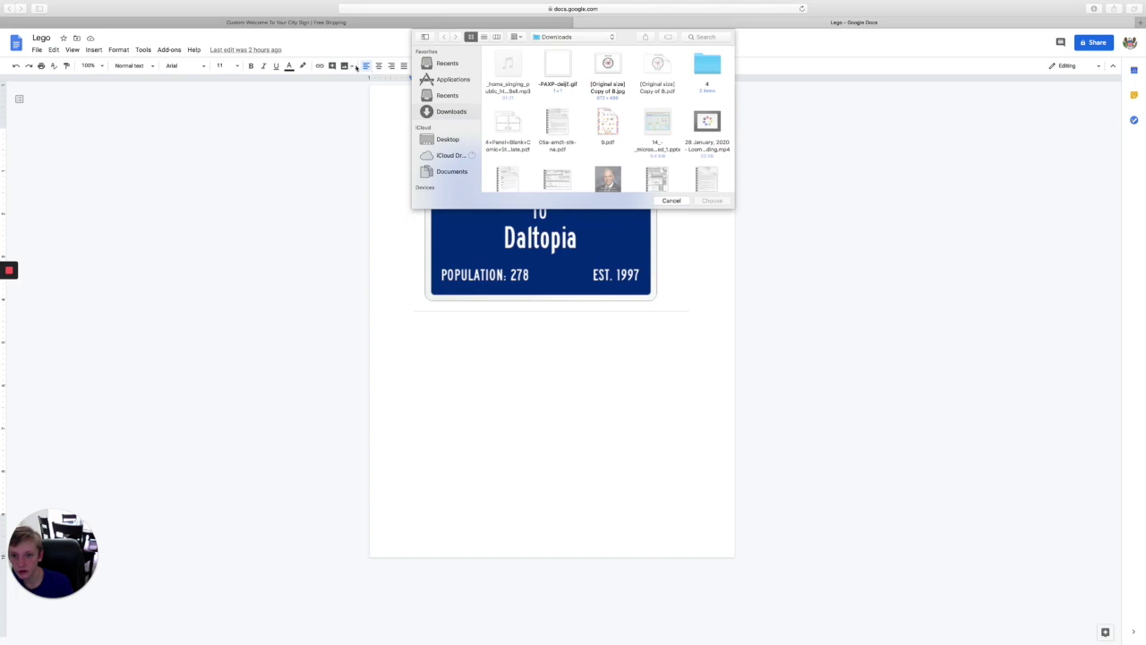
pyautogui.press('Escape')
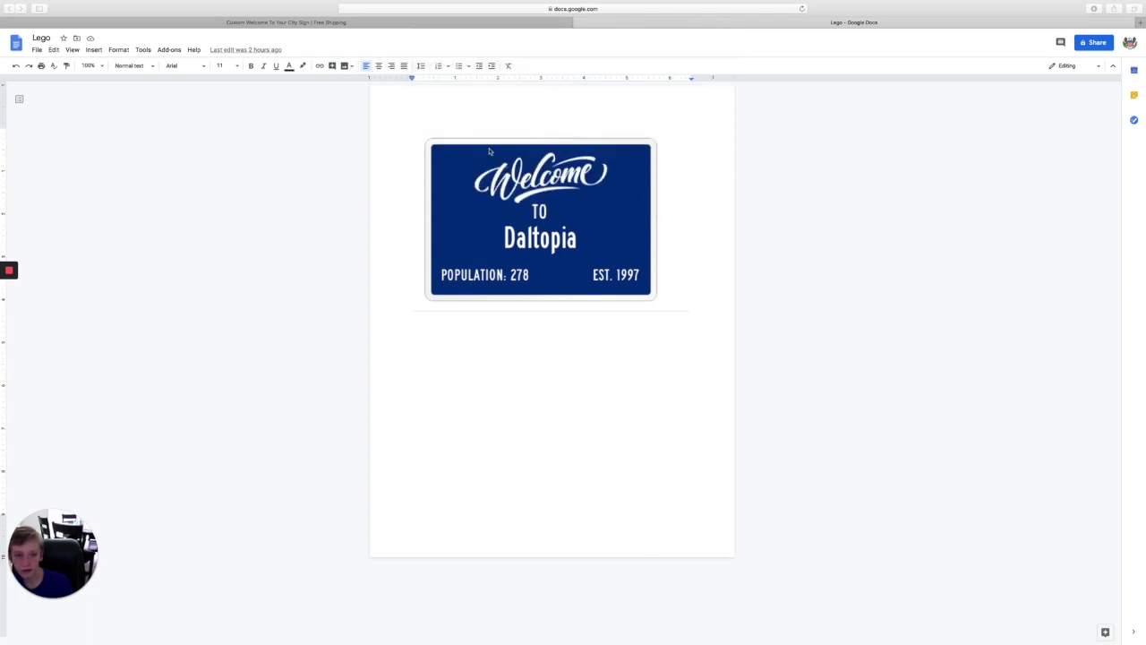
pyautogui.click(344, 65)
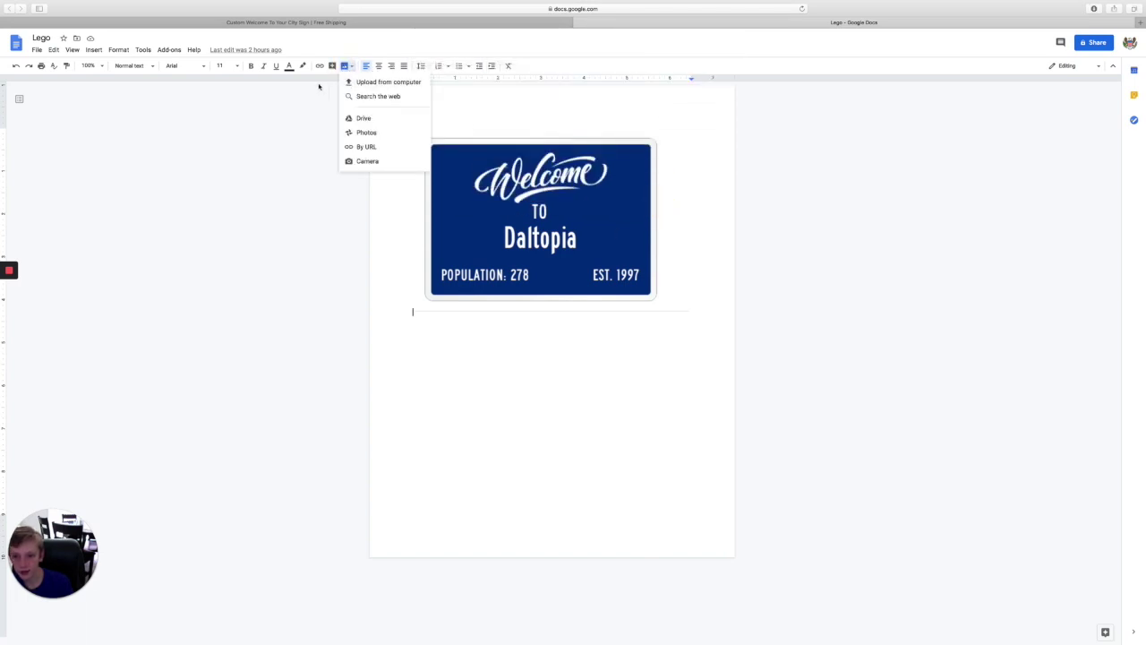
pyautogui.click(328, 82)
pyautogui.click(344, 66)
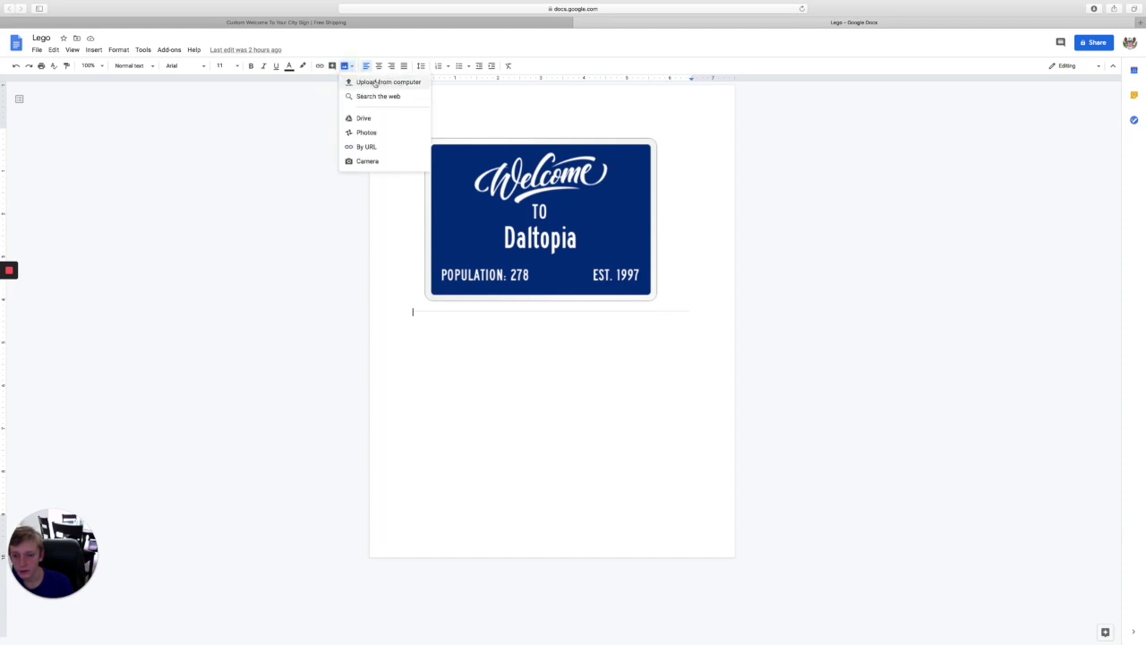
pyautogui.click(385, 81)
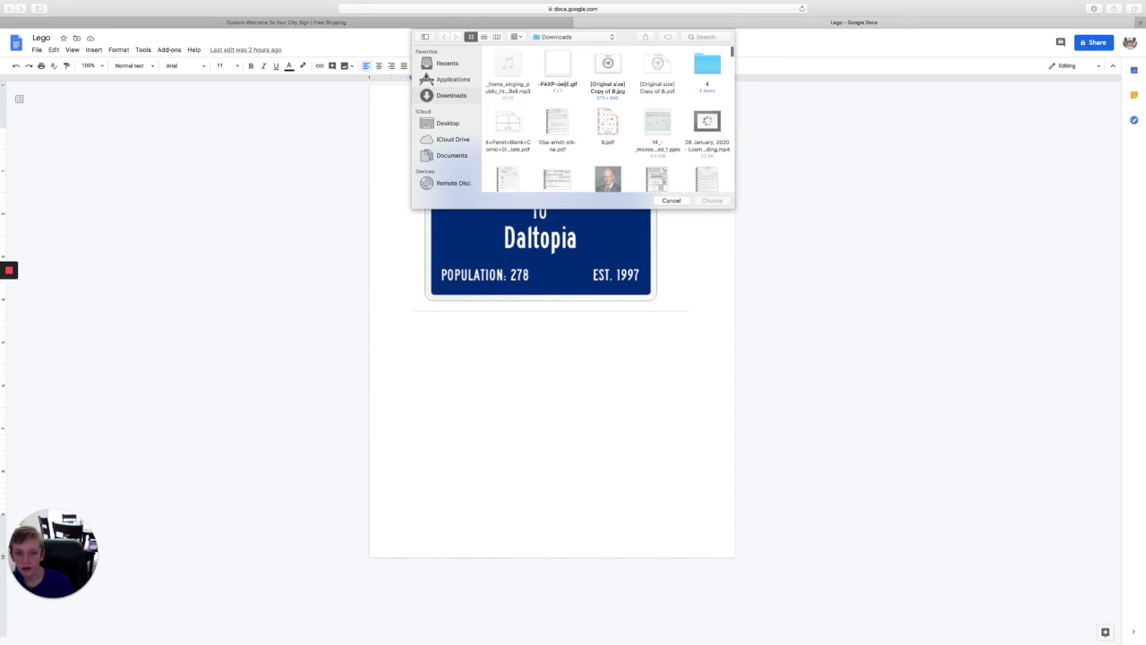
pyautogui.click(445, 63)
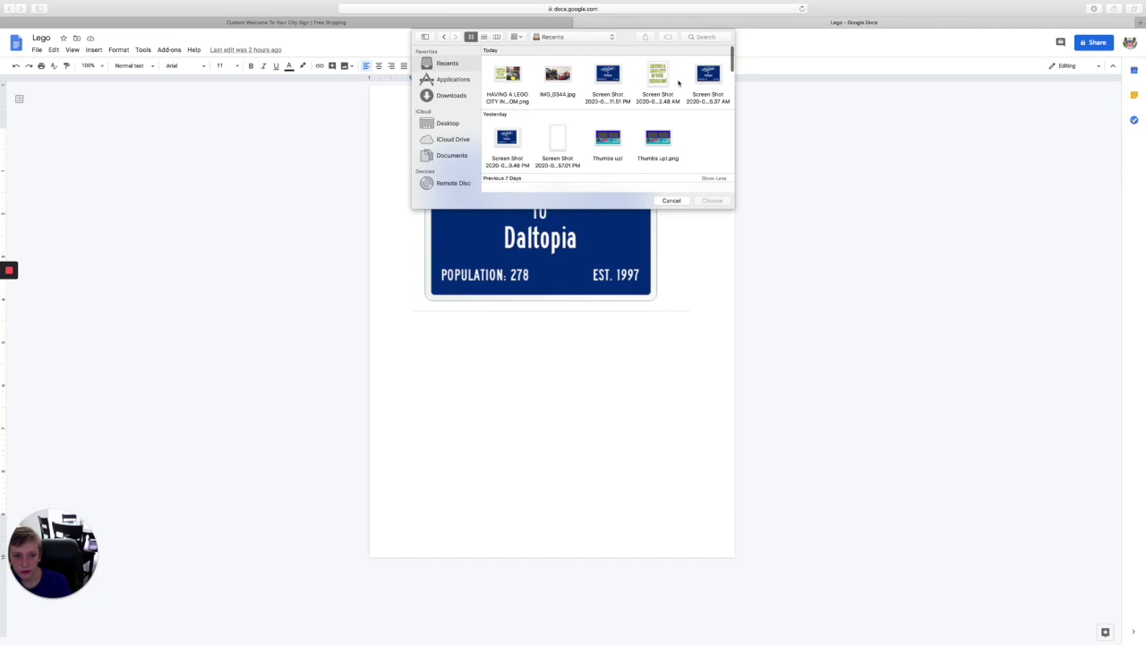
pyautogui.click(608, 75)
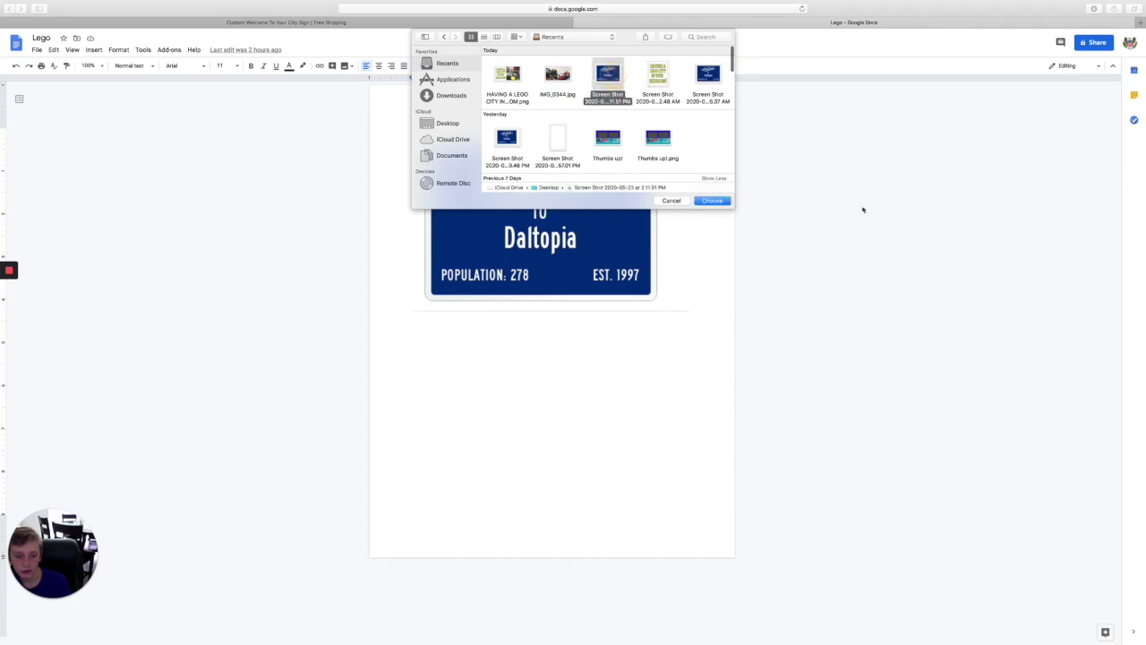
pyautogui.click(712, 200)
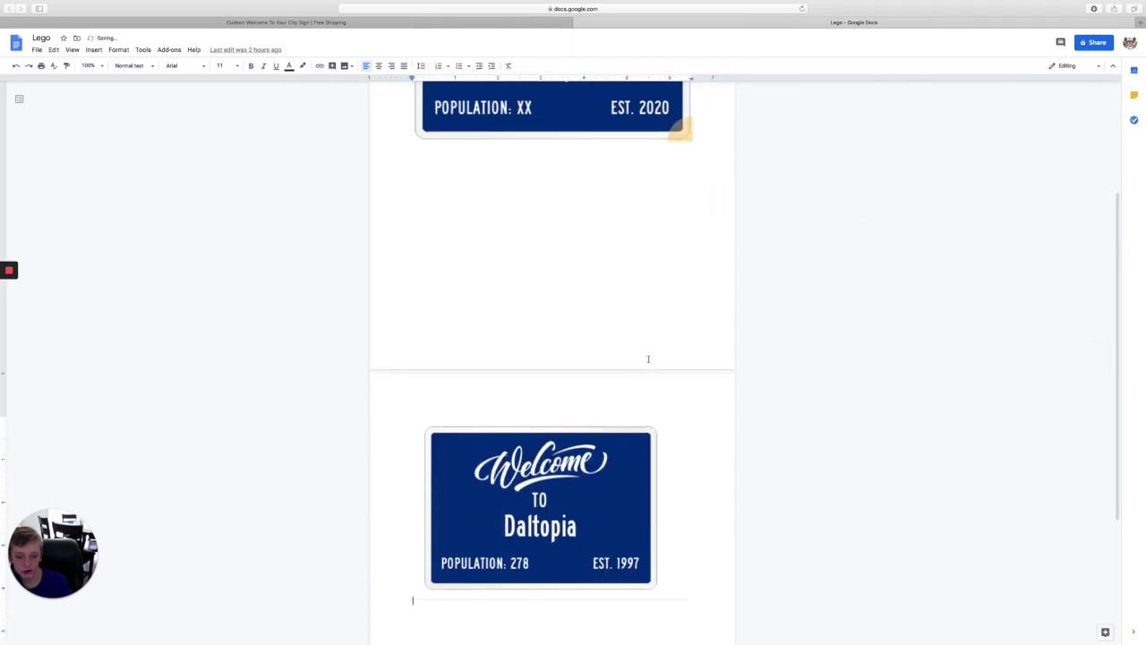
# Step: Delete the duplicate POPULATION: XX sign image from the document
pyautogui.scroll(-4, 810, 405)
pyautogui.scroll(1, 491, 282)
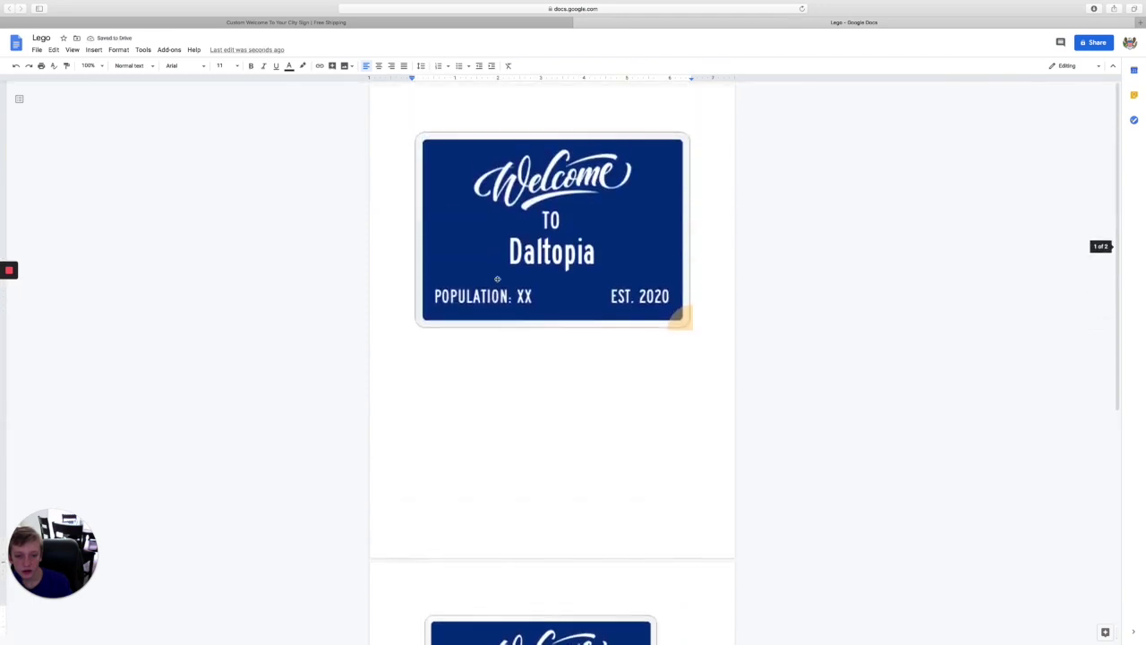
pyautogui.click(583, 254)
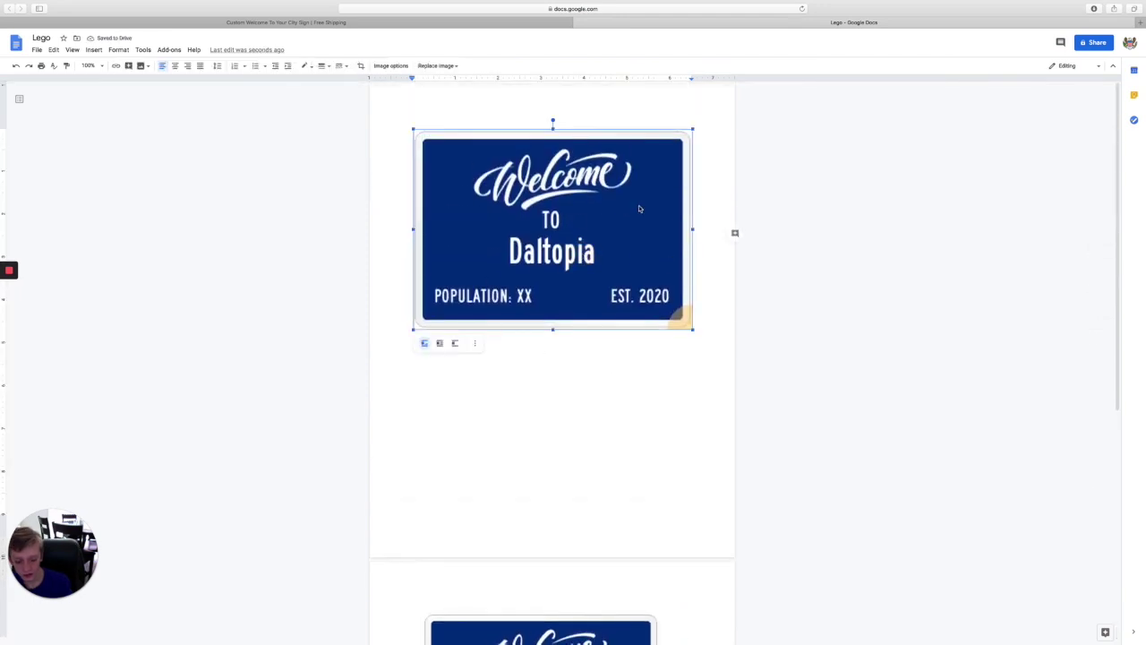
pyautogui.press('BackSpace')
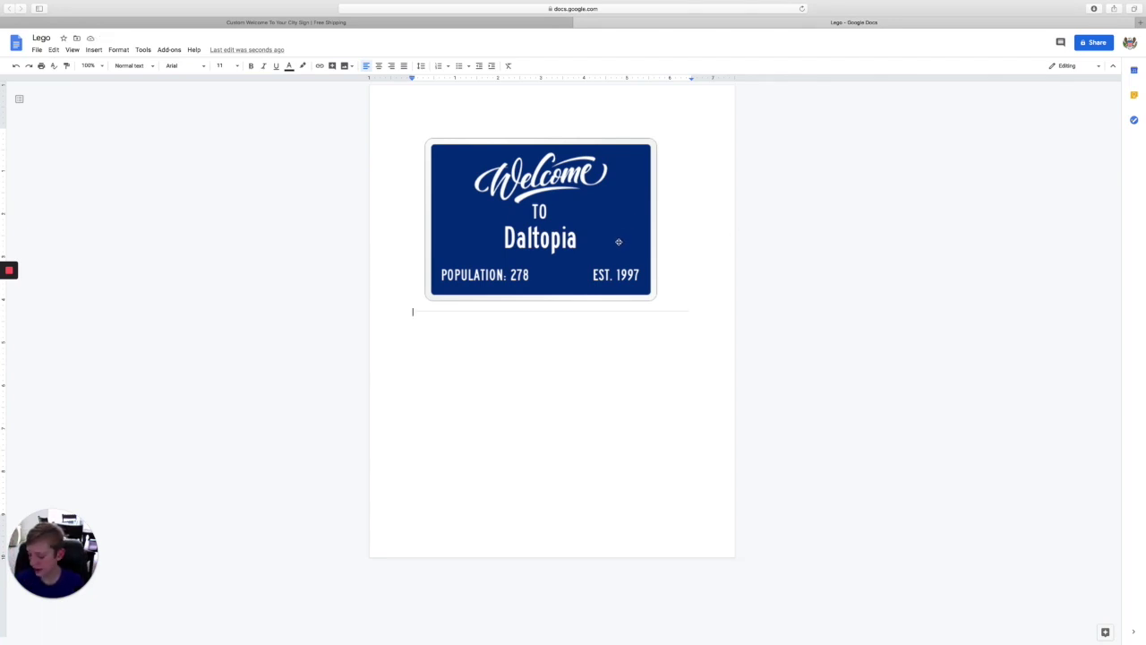
# Step: Shrink the Daltopia sign image to a small size at the page's top-left
pyautogui.click(629, 271)
pyautogui.moveTo(689, 315); pyautogui.dragTo(465, 163)
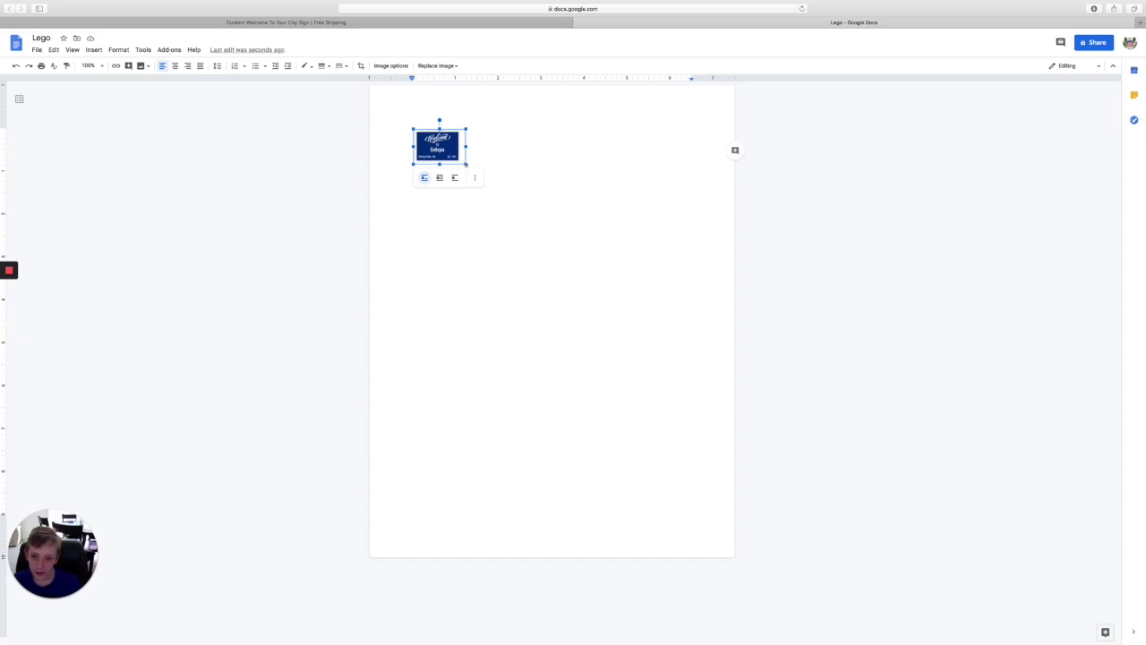
pyautogui.moveTo(465, 164); pyautogui.dragTo(464, 165)
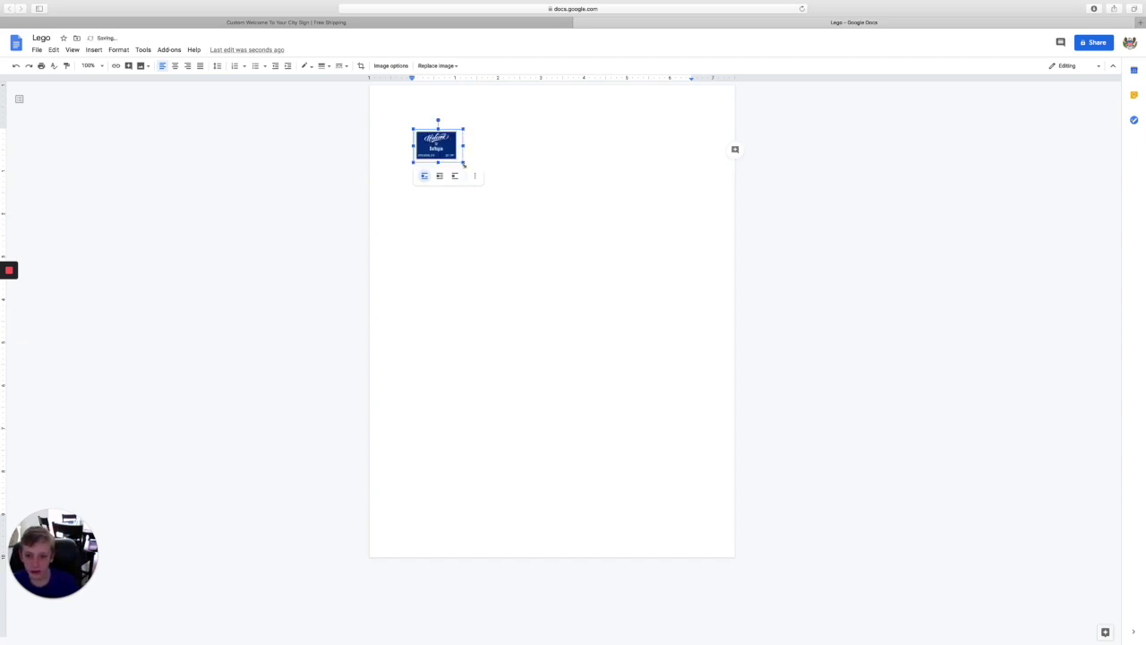
pyautogui.click(616, 307)
# Step: Fine-tune the small Daltopia sign image's size, then deselect it
pyautogui.click(123, 301)
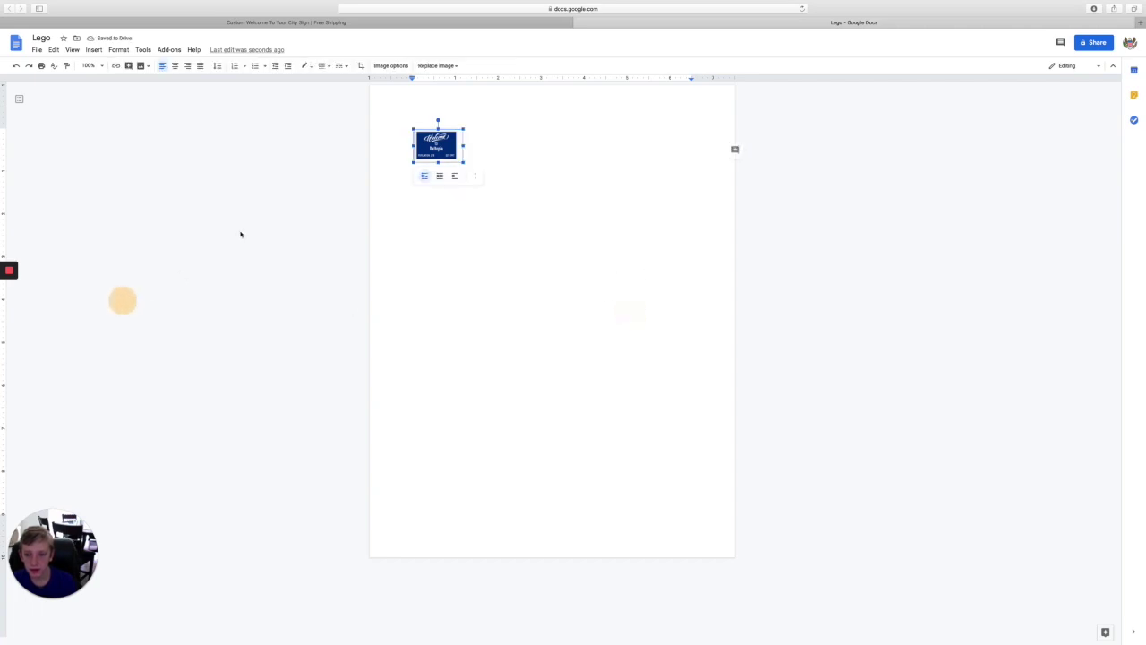
pyautogui.click(324, 161)
pyautogui.click(167, 326)
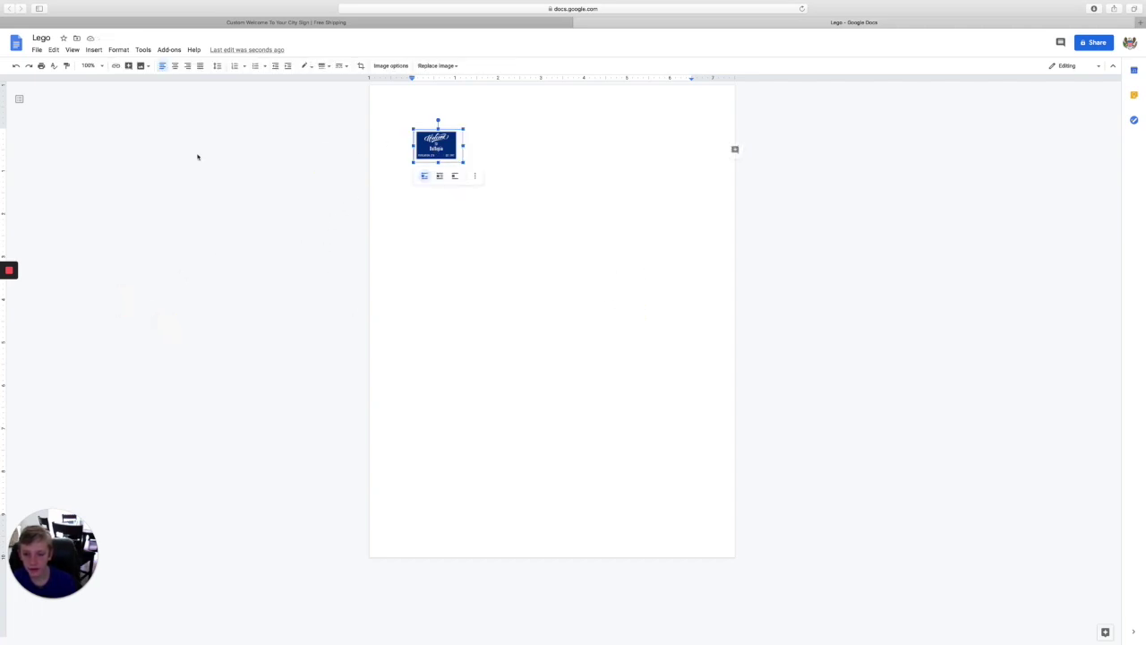
pyautogui.click(163, 143)
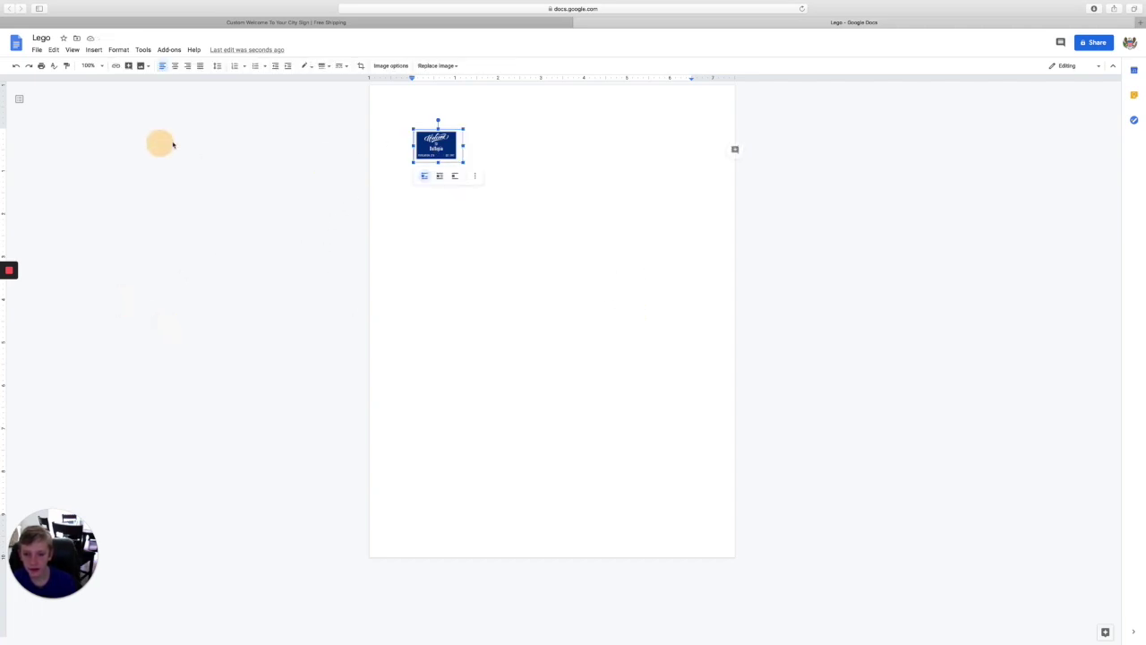
pyautogui.moveTo(464, 163)
pyautogui.mouseDown()
pyautogui.moveTo(490, 179)
pyautogui.moveTo(446, 154)
pyautogui.moveTo(460, 160)
pyautogui.mouseUp()
pyautogui.click(459, 159)
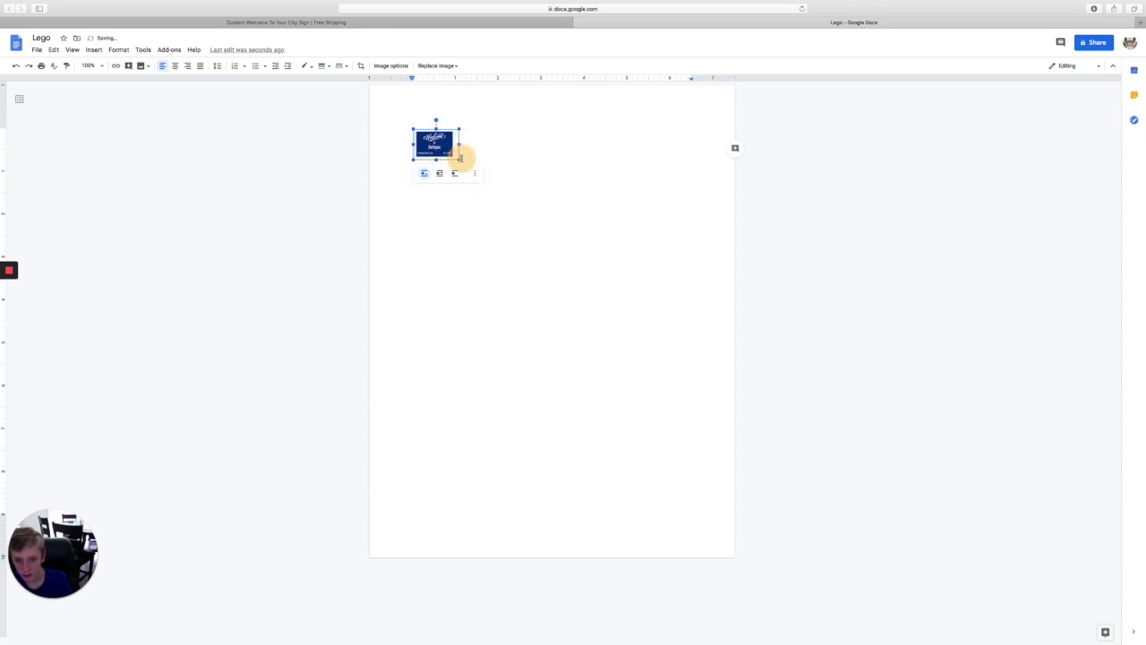
pyautogui.moveTo(459, 160); pyautogui.dragTo(465, 163)
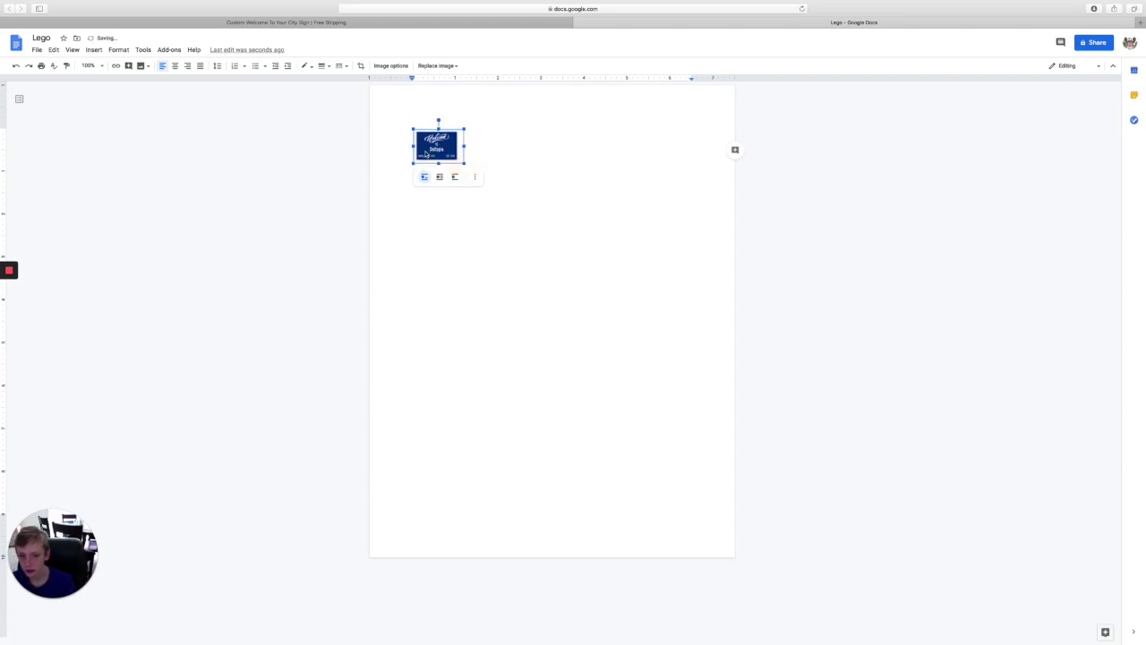
pyautogui.moveTo(463, 163); pyautogui.dragTo(454, 159)
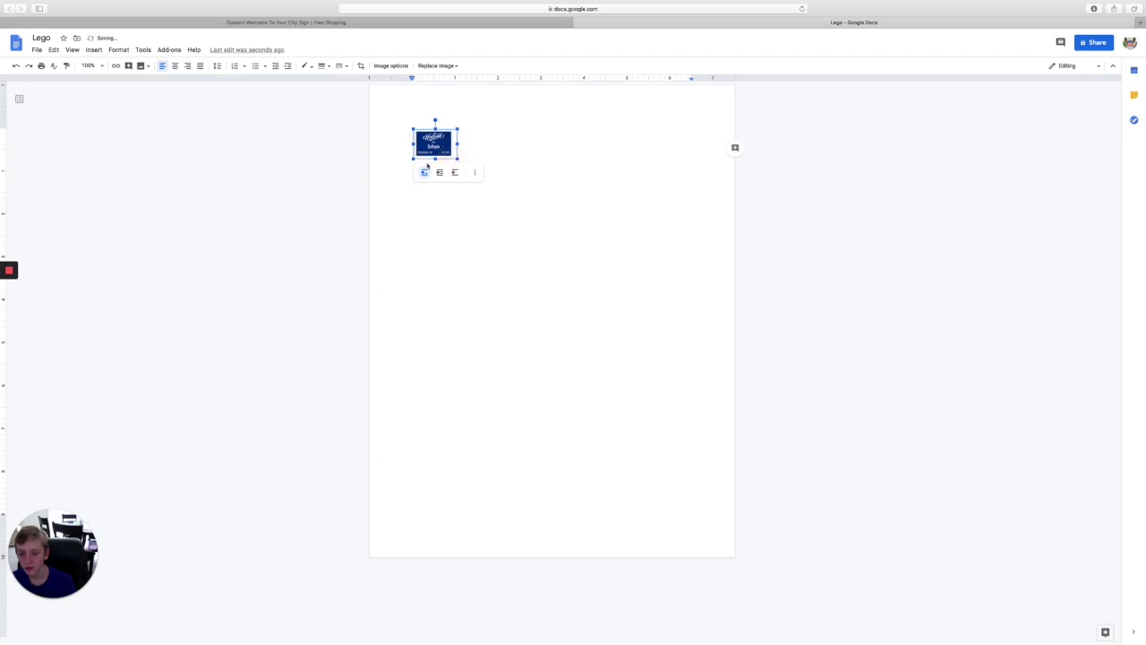
pyautogui.moveTo(457, 157); pyautogui.dragTo(465, 166)
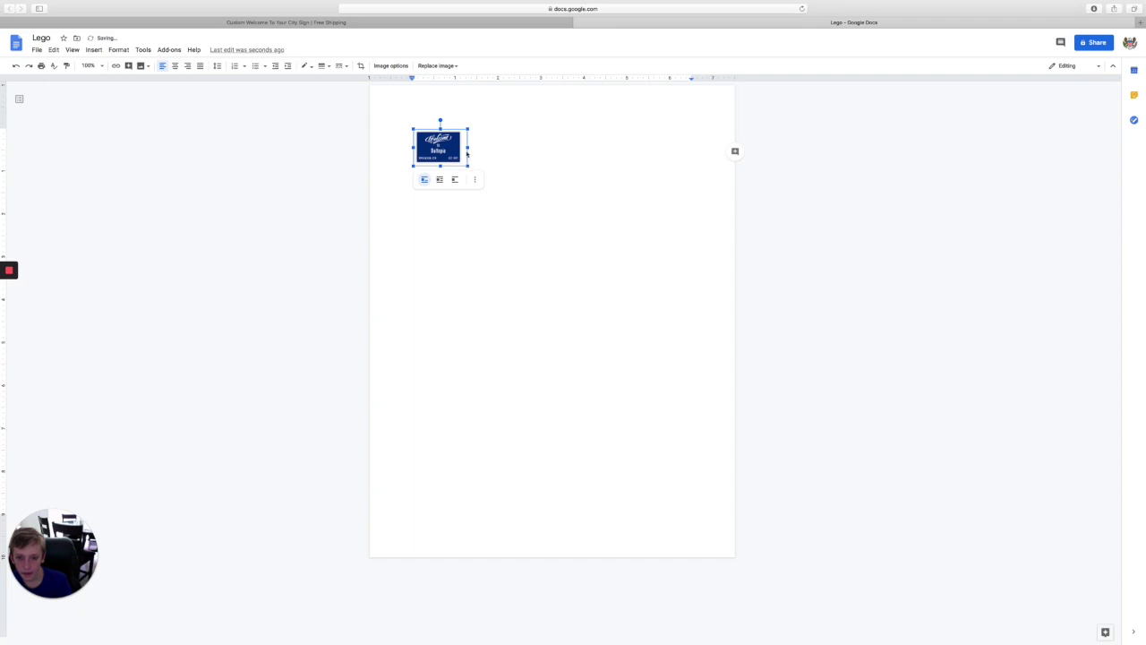
pyautogui.click(565, 325)
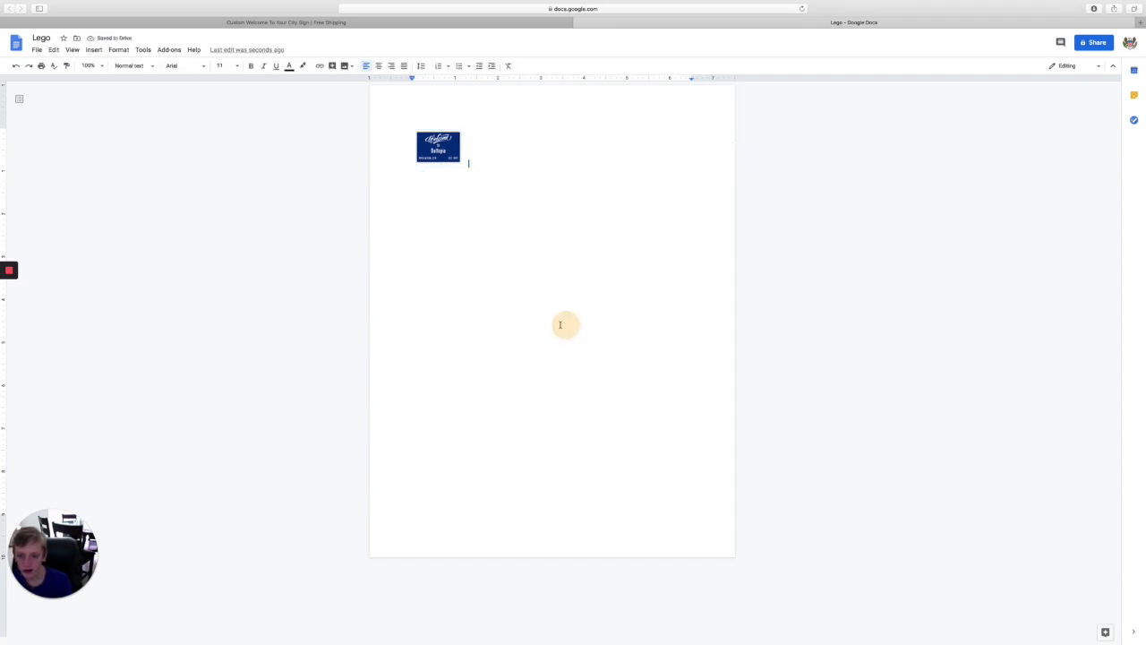
pyautogui.click(453, 158)
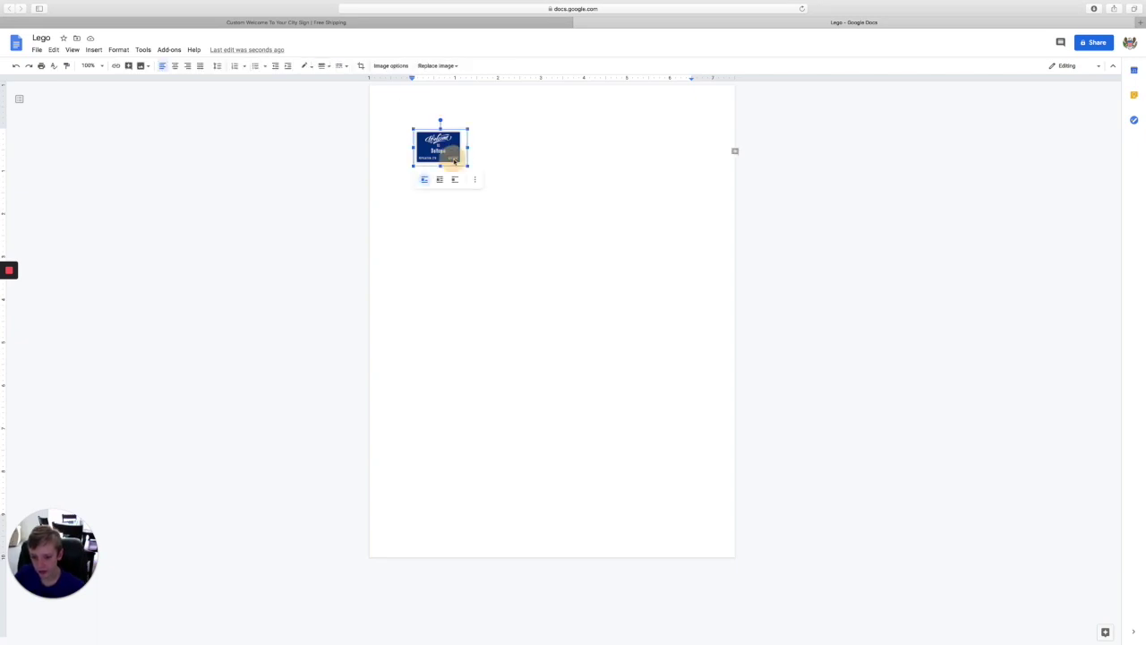
pyautogui.click(527, 205)
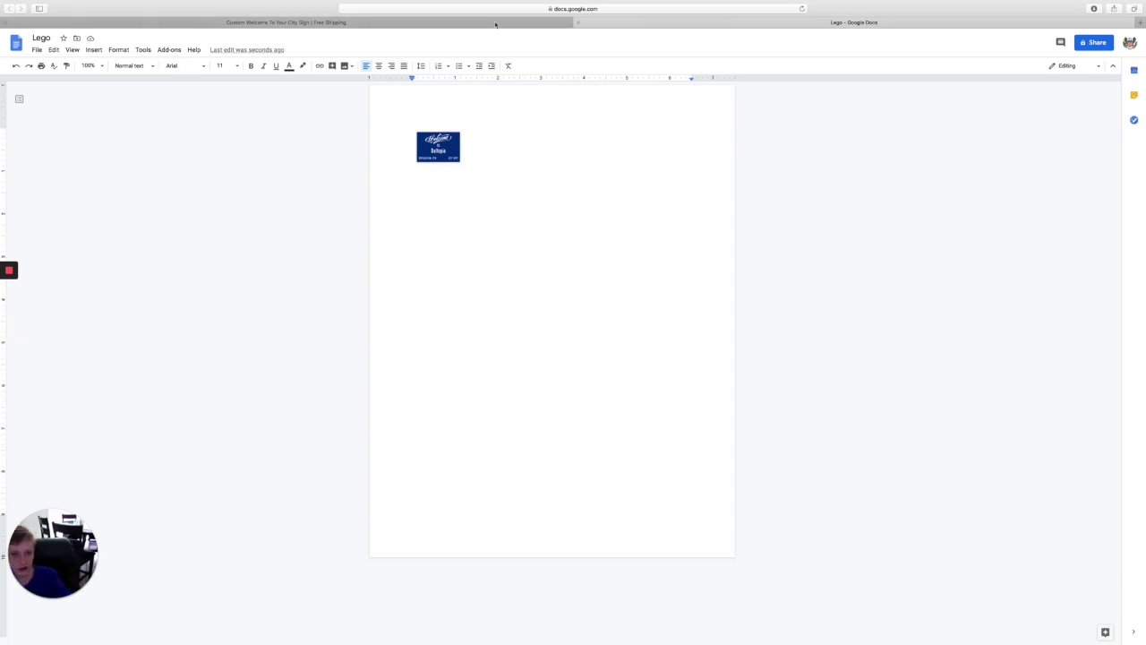
pyautogui.click(451, 145)
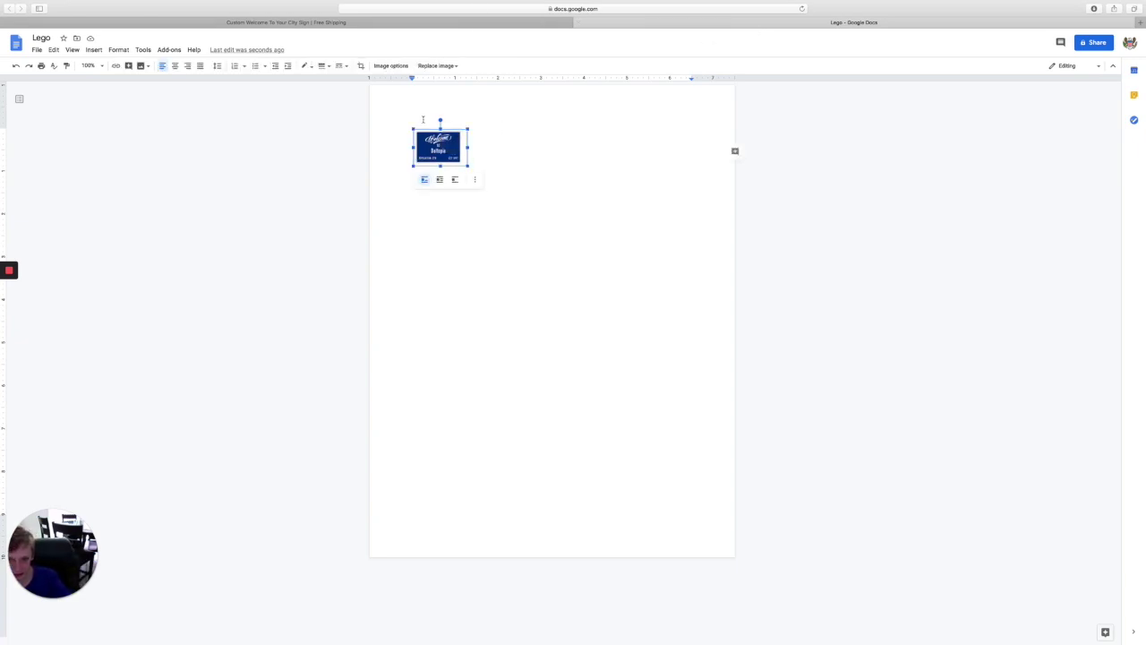
pyautogui.click(536, 134)
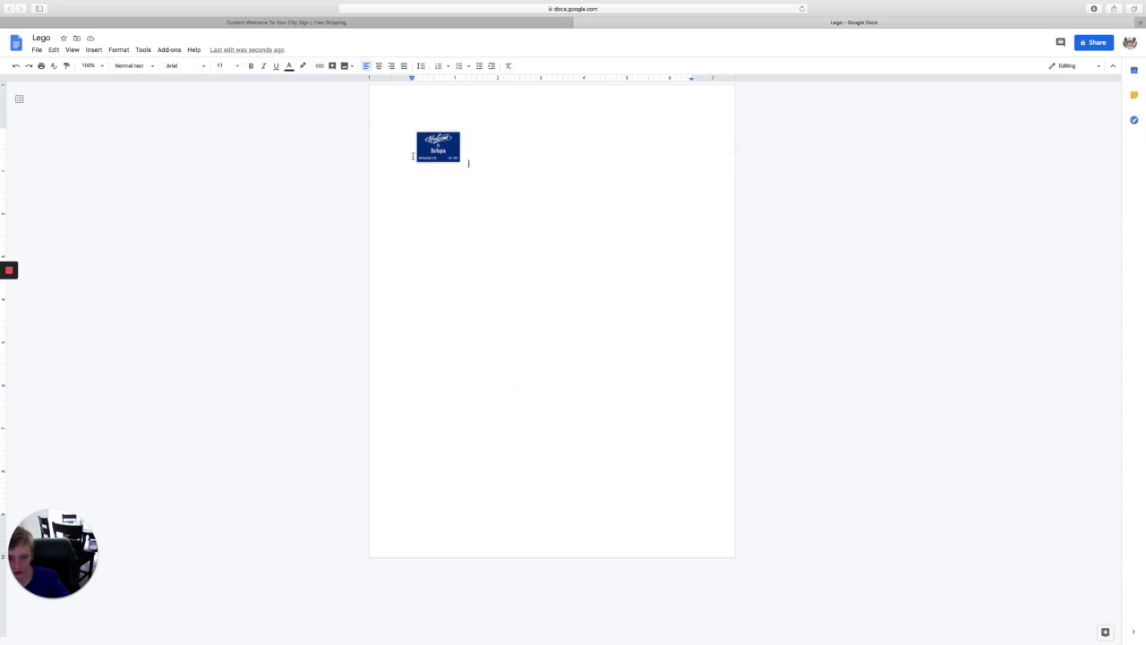
pyautogui.click(447, 160)
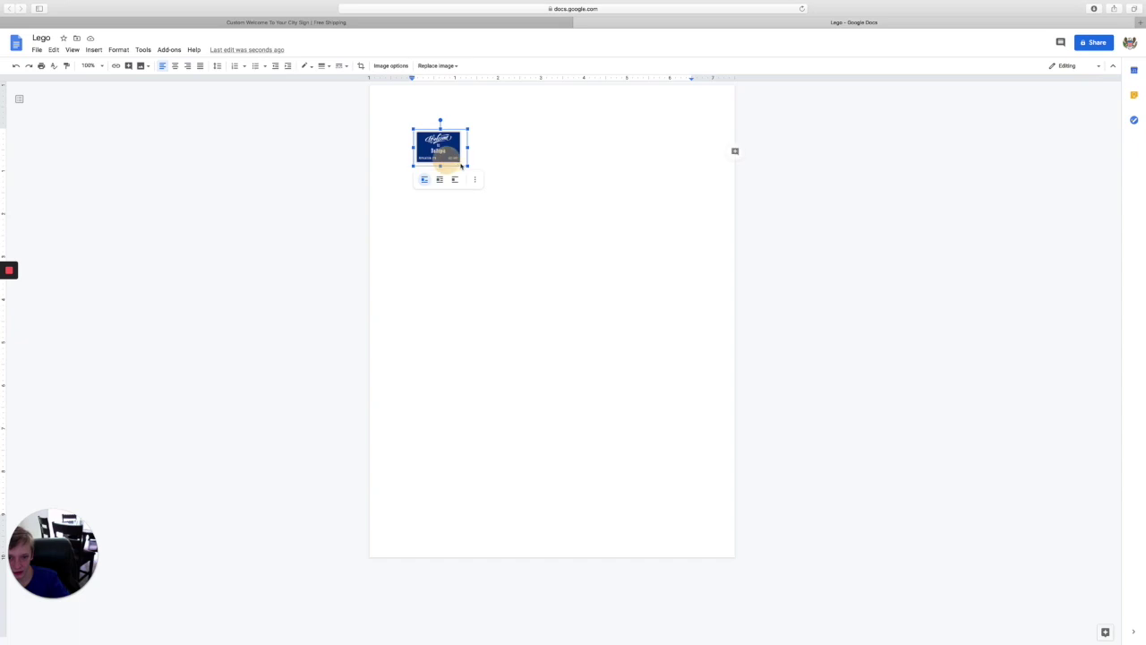
pyautogui.moveTo(466, 166); pyautogui.dragTo(531, 336)
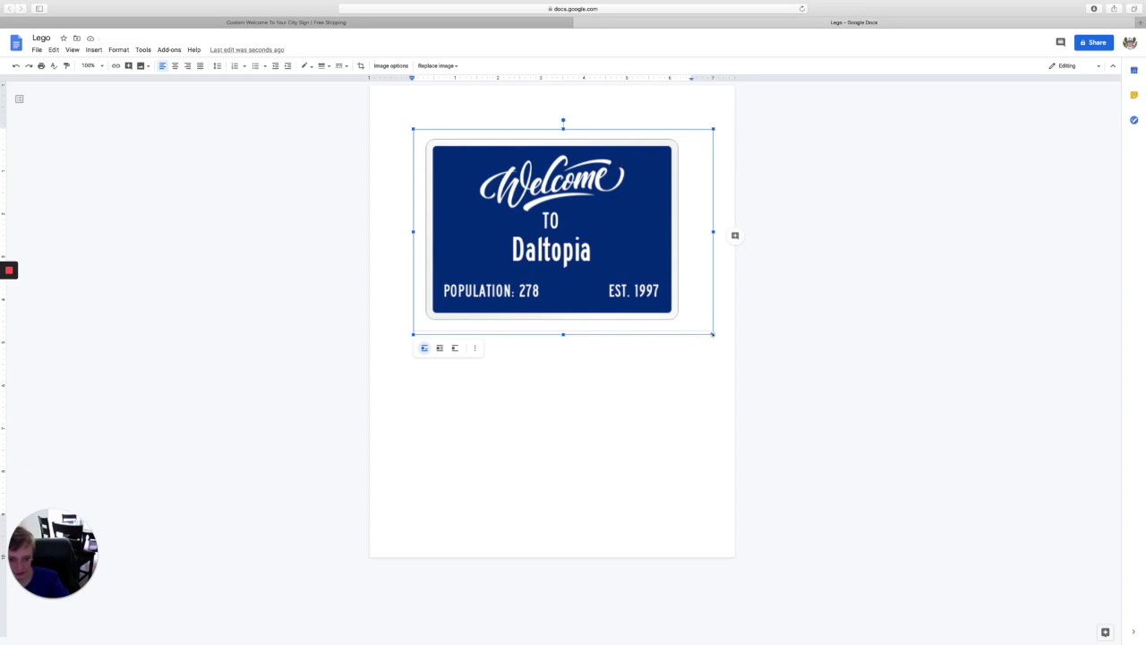
pyautogui.moveTo(714, 334); pyautogui.dragTo(468, 165)
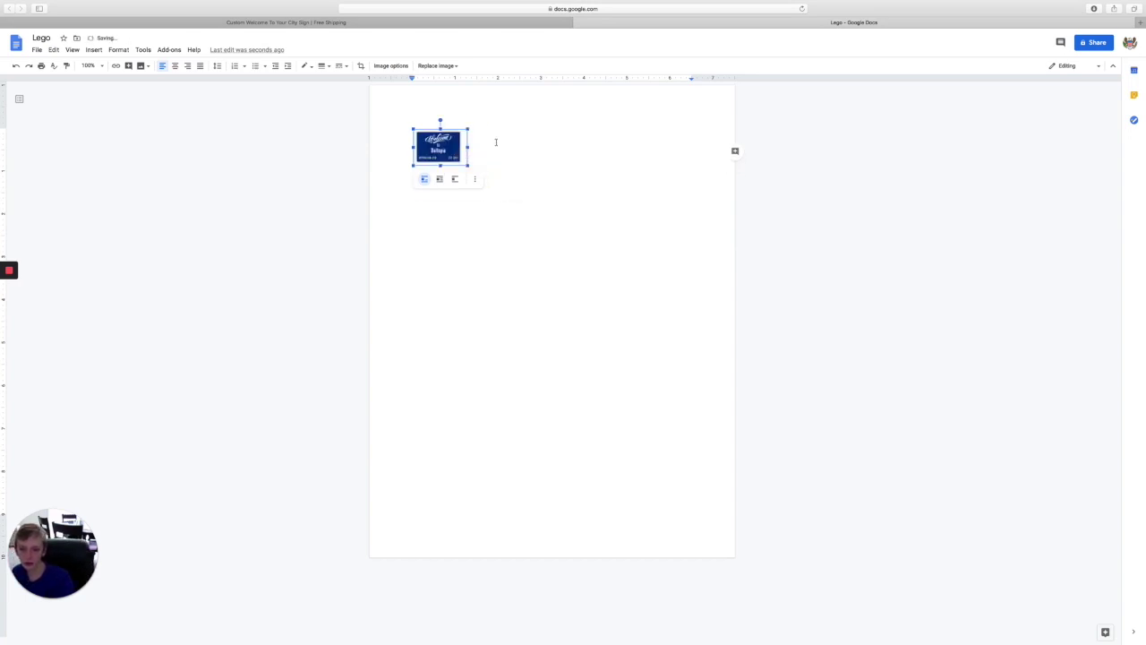
pyautogui.click(527, 359)
pyautogui.moveTo(31, 271)
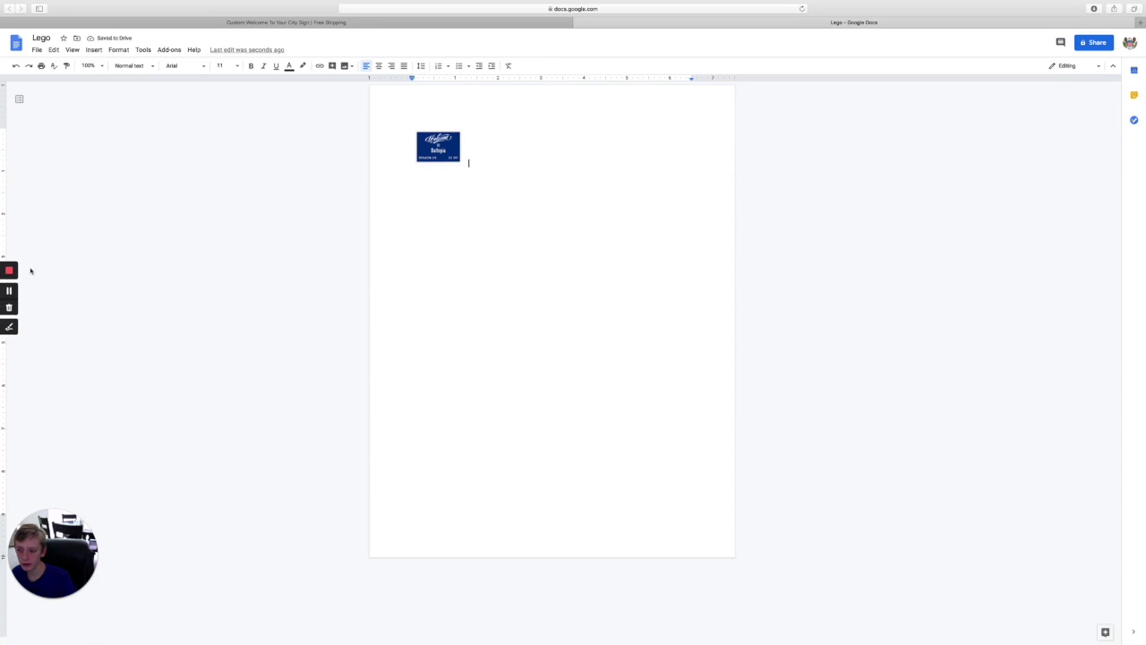